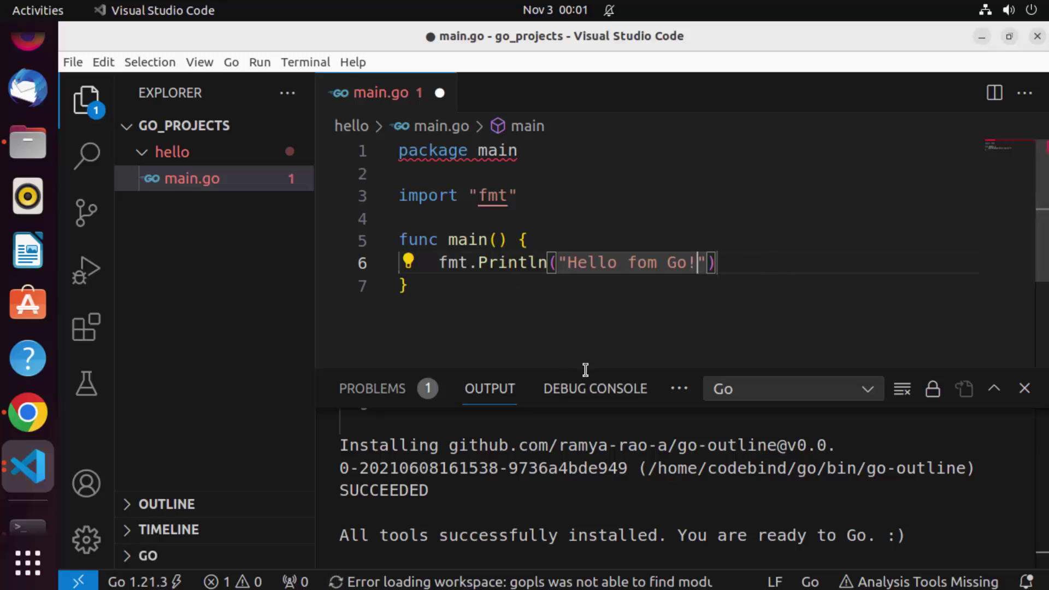
Add a trailing blank line after main's closing brace and save main.go
{"action": "left_click", "coordinate": [513, 302]}
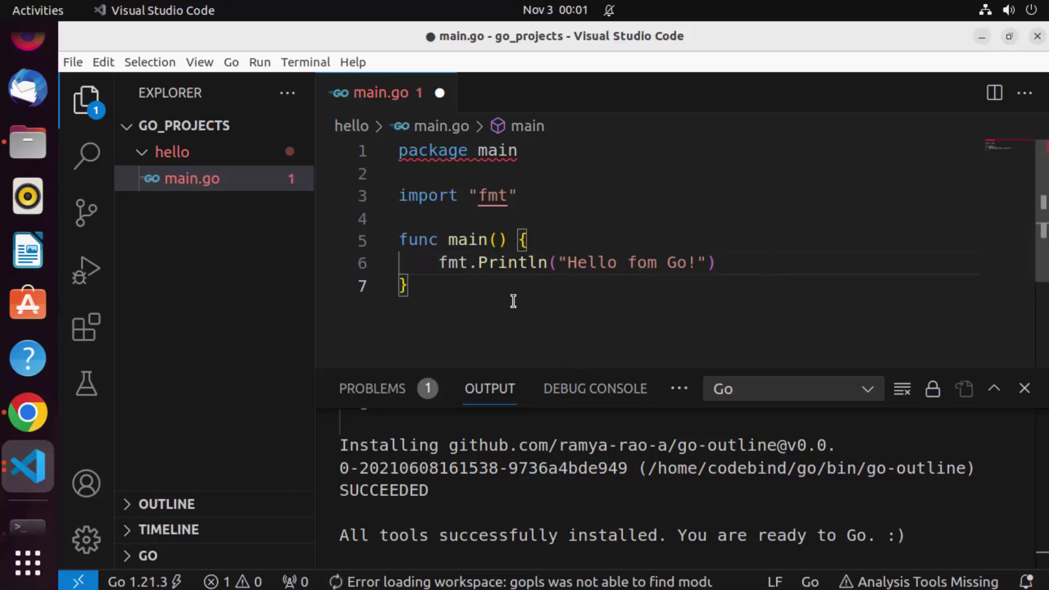
{"action": "key", "text": "Return"}
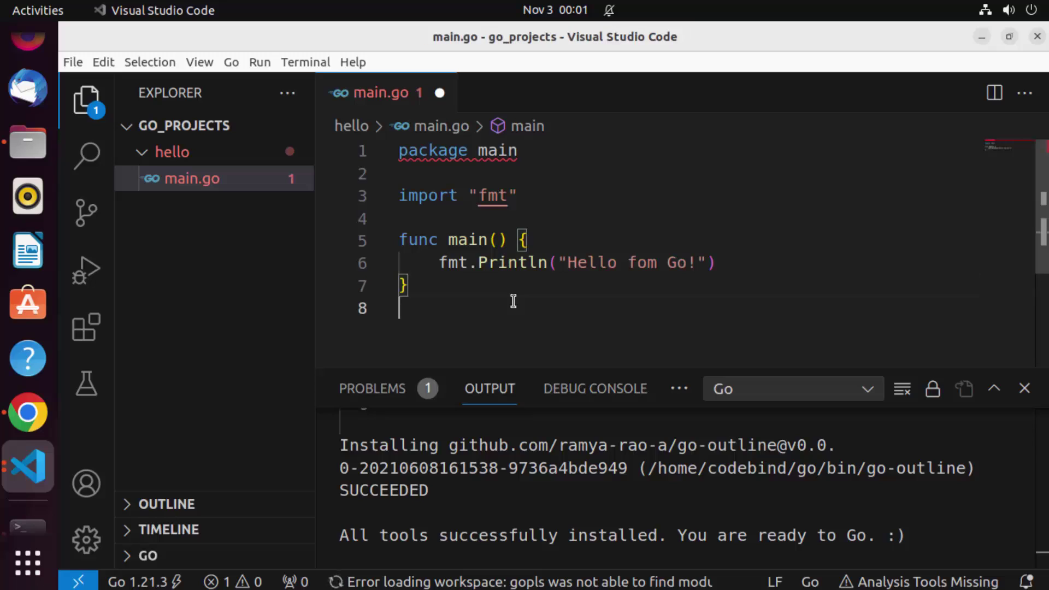
{"action": "key", "text": "ctrl+s"}
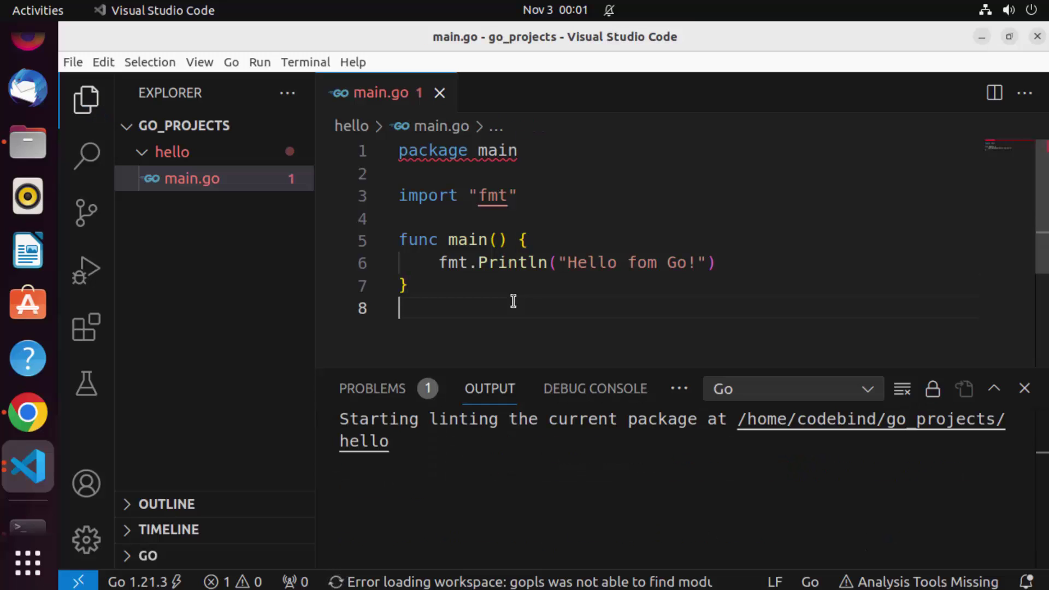
{"action": "mouse_move", "coordinate": [433, 150]}
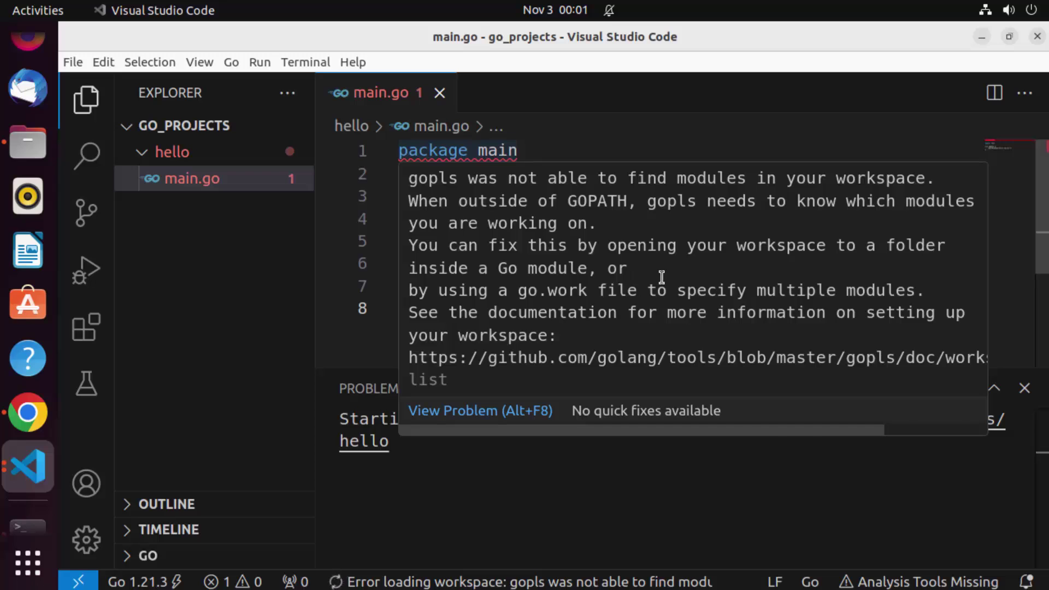
Adjust the zoom, open a bash terminal at ~/go_projects, and select main.go
{"action": "key", "text": "ctrl+minus"}
{"action": "key", "text": "ctrl+minus"}
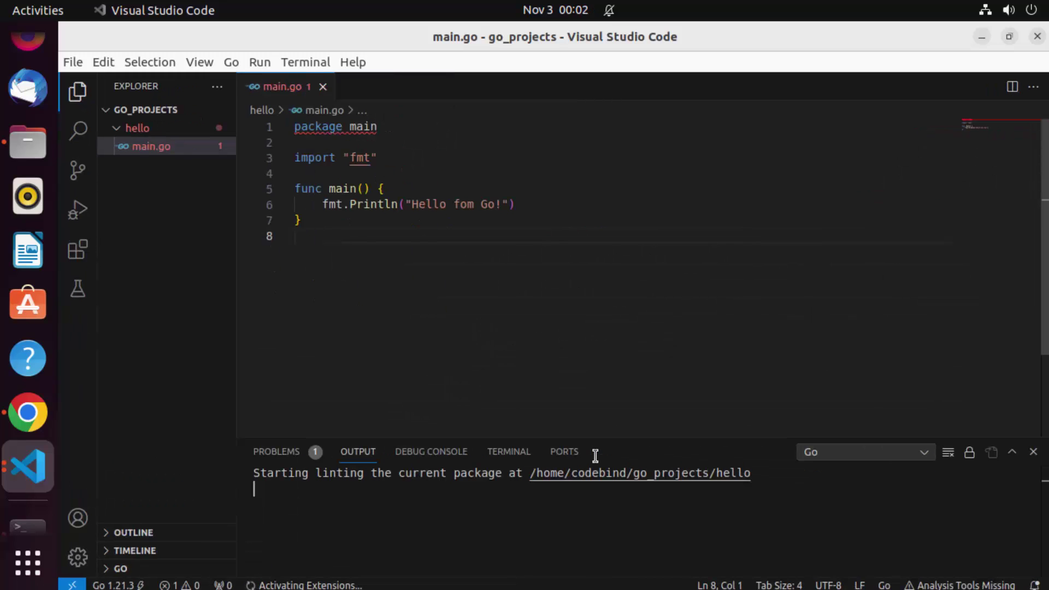
{"action": "key", "text": "ctrl+plus"}
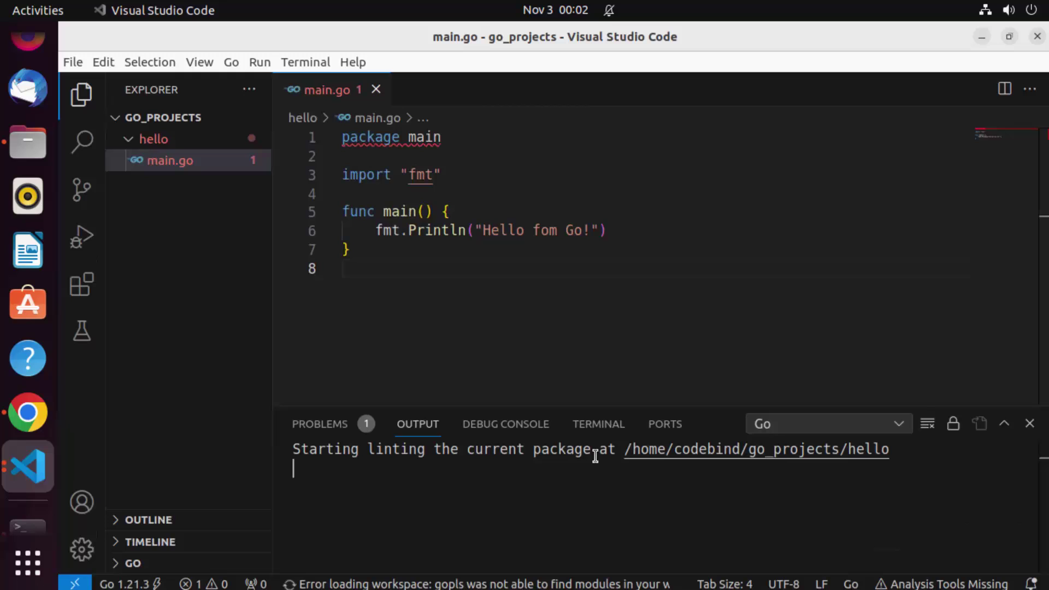
{"action": "left_click", "coordinate": [598, 424]}
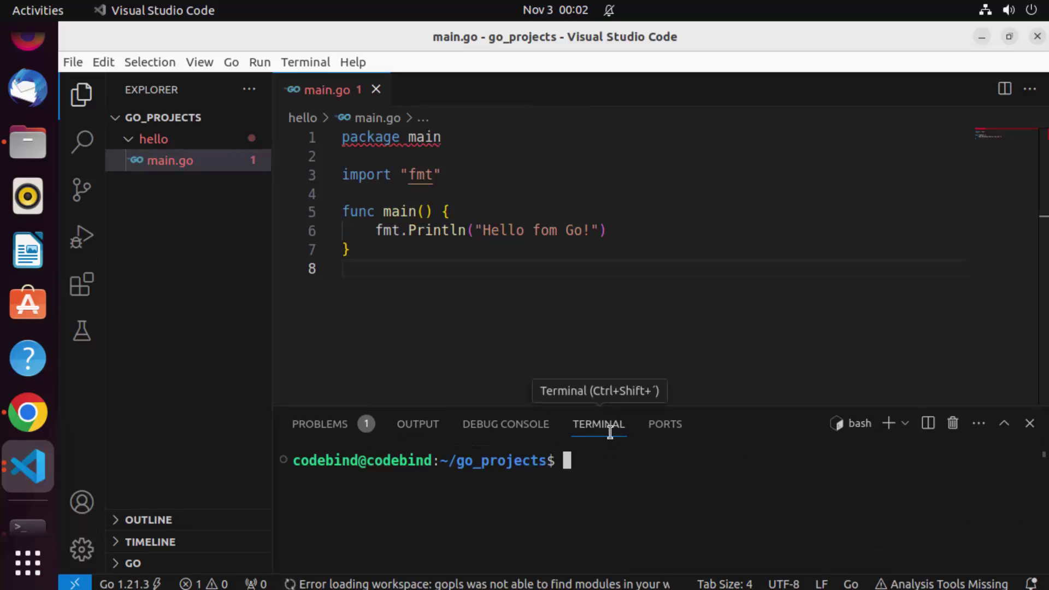
{"action": "left_click", "coordinate": [305, 61]}
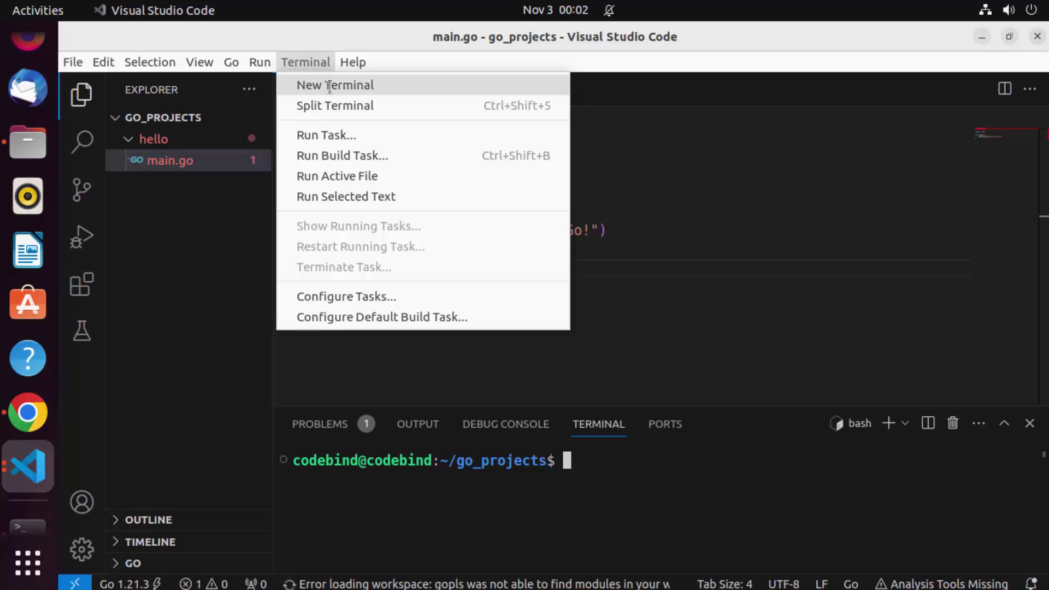
{"action": "left_click", "coordinate": [681, 318]}
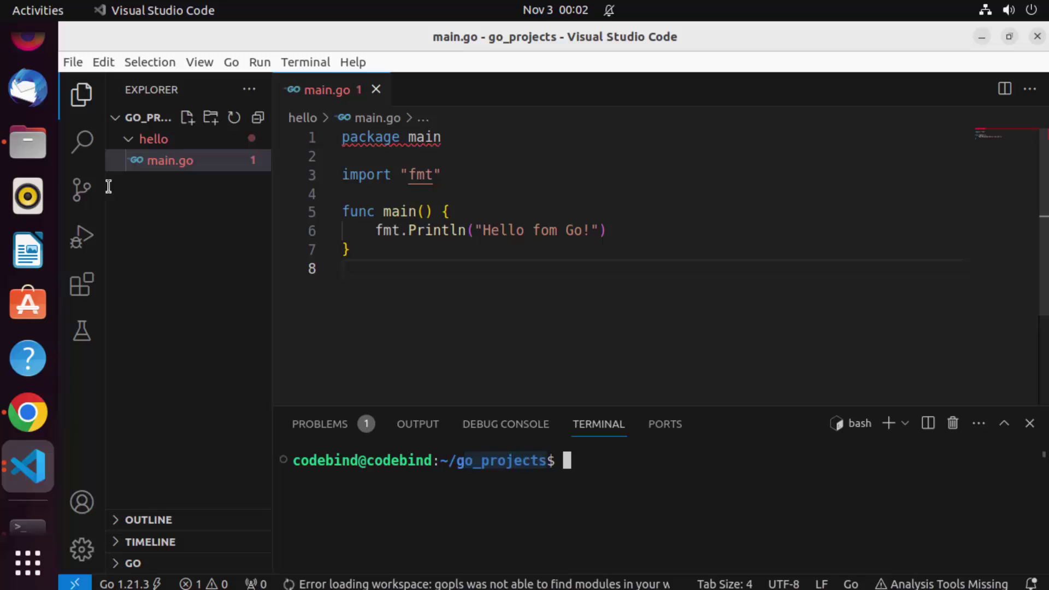
{"action": "mouse_move", "coordinate": [156, 117]}
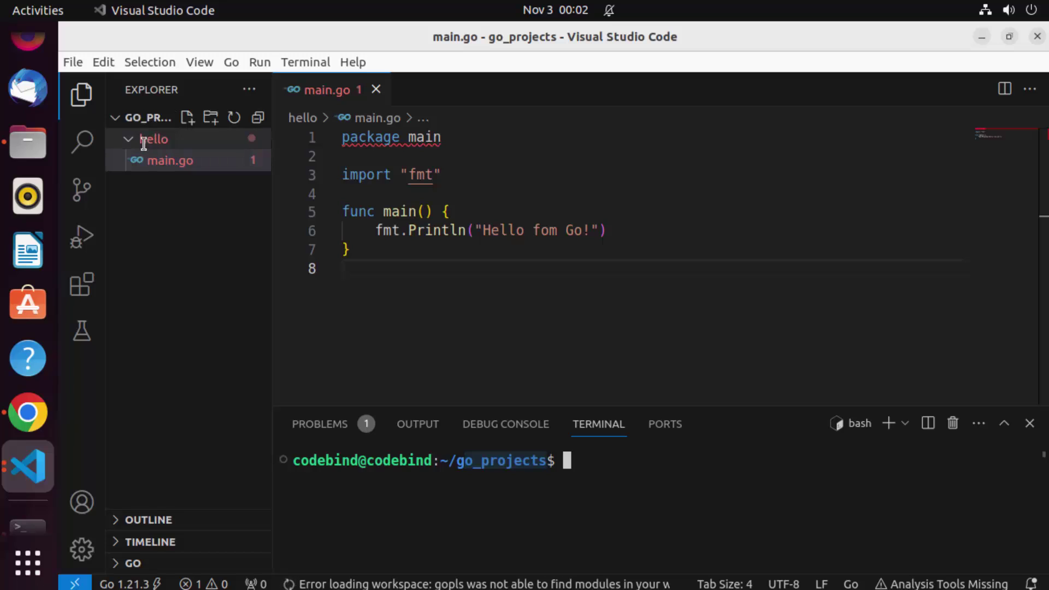
{"action": "left_click", "coordinate": [148, 160]}
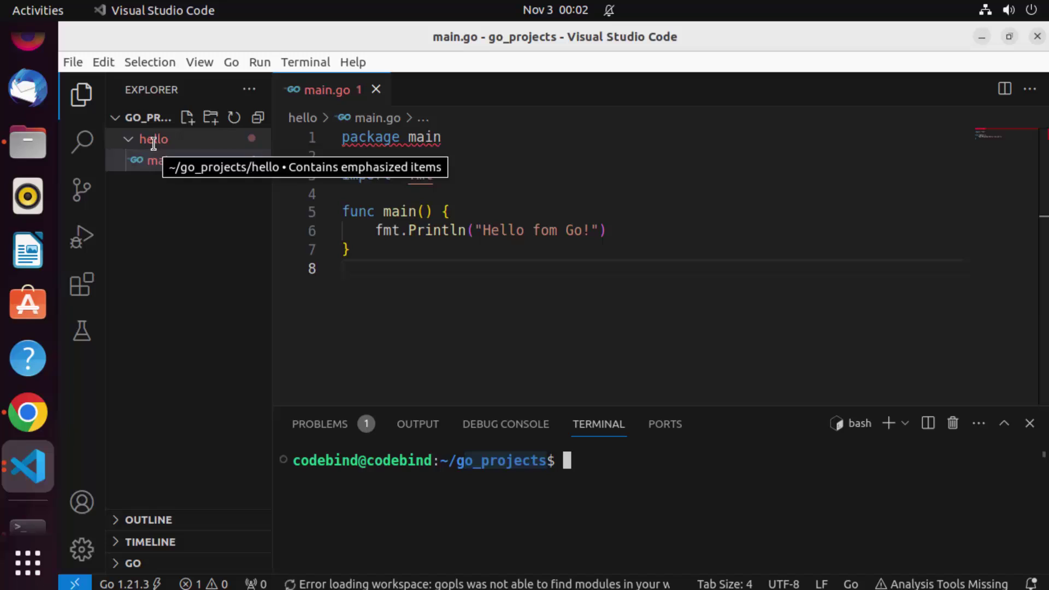
Change into the hello folder and run go mod init hello to create go.mod
{"action": "left_click", "coordinate": [566, 463]}
{"action": "type", "text": "c"}
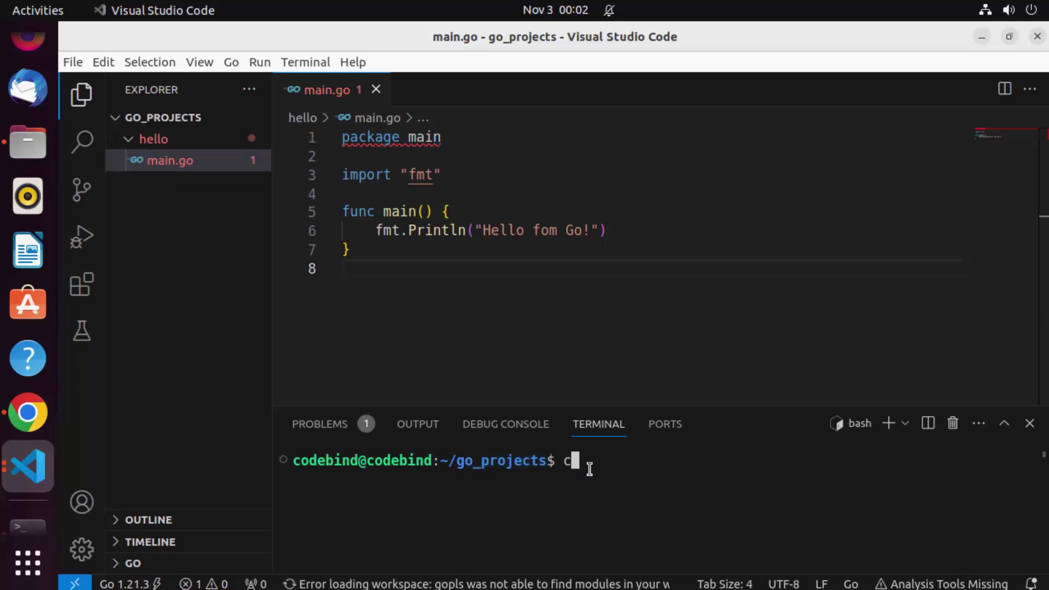
{"action": "type", "text": "d h"}
{"action": "key", "text": "Tab"}
{"action": "key", "text": "Return"}
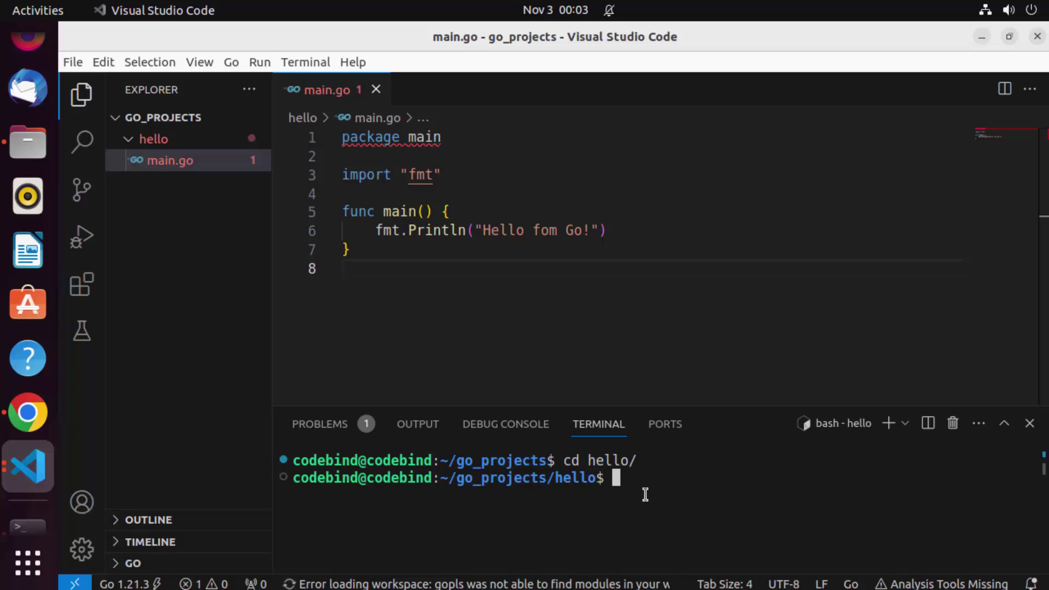
{"action": "type", "text": "g"}
{"action": "type", "text": "o mo"}
{"action": "type", "text": "d in"}
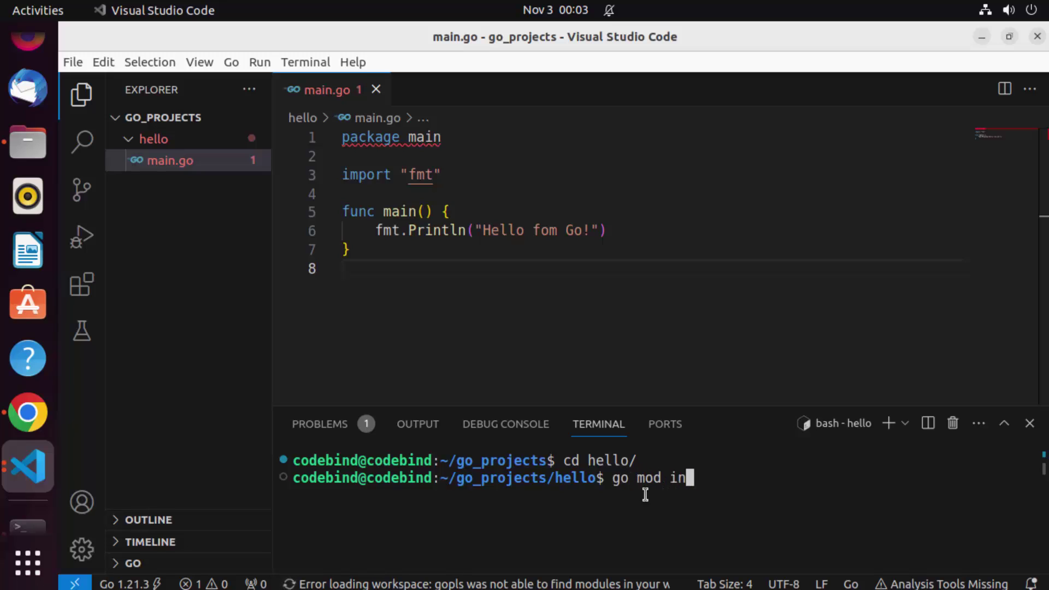
{"action": "type", "text": "it"}
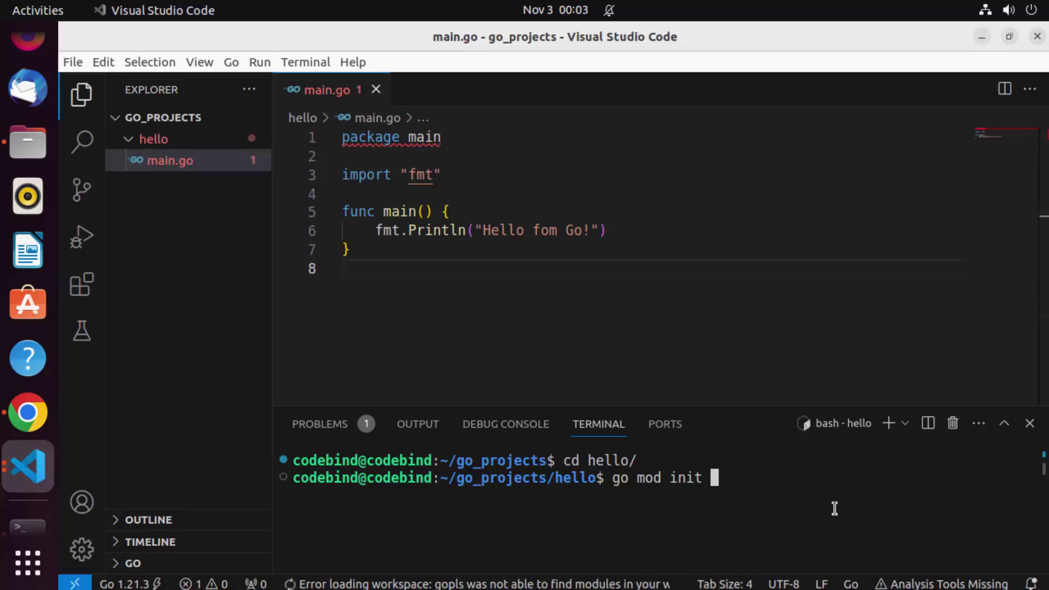
{"action": "type", "text": "hel"}
{"action": "type", "text": "lo"}
{"action": "key", "text": "Return"}
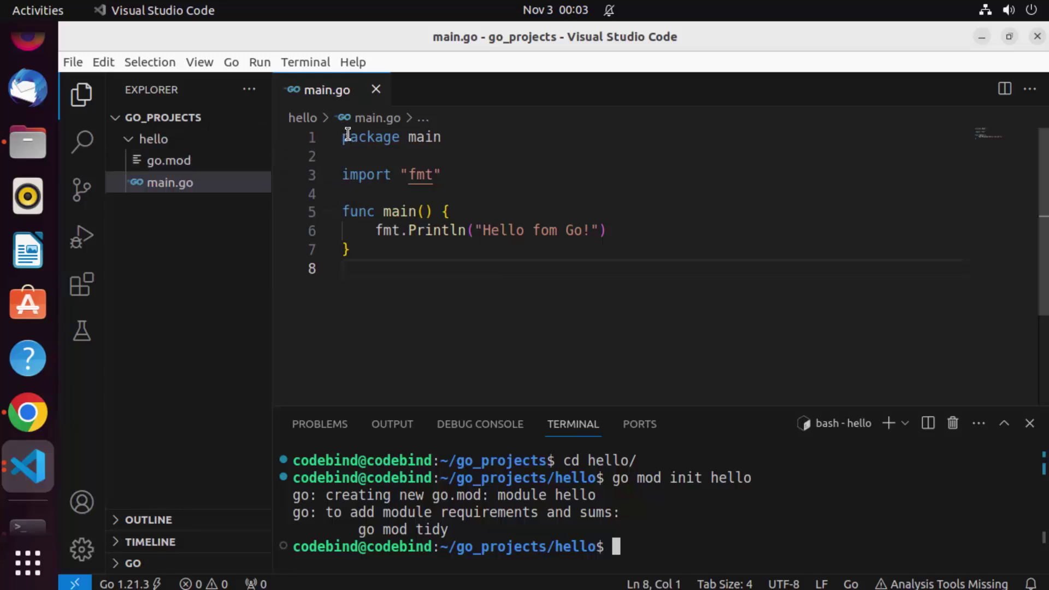
{"action": "left_click", "coordinate": [434, 138]}
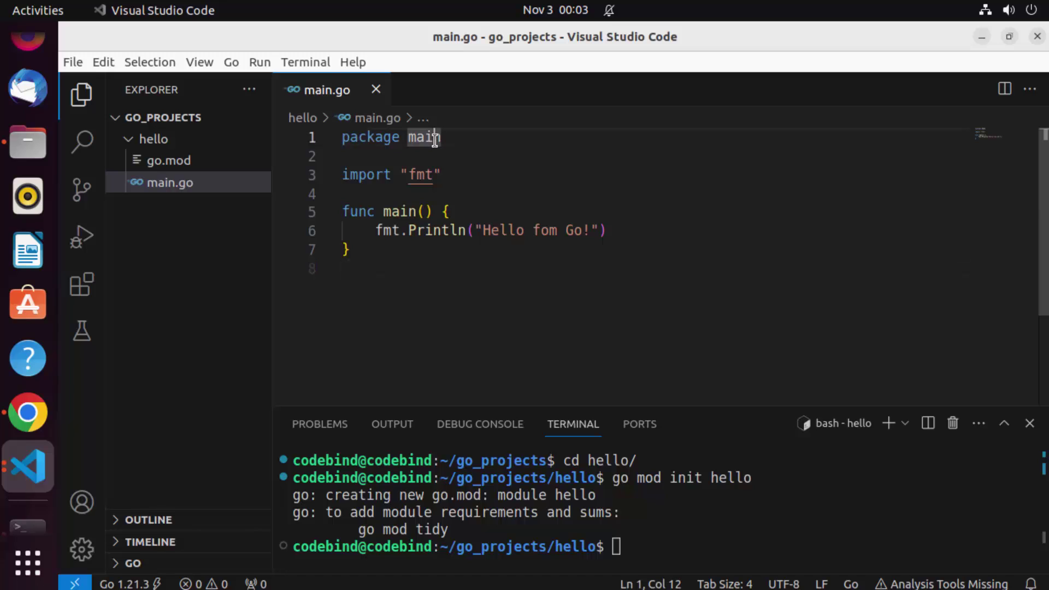
{"action": "left_click", "coordinate": [169, 160]}
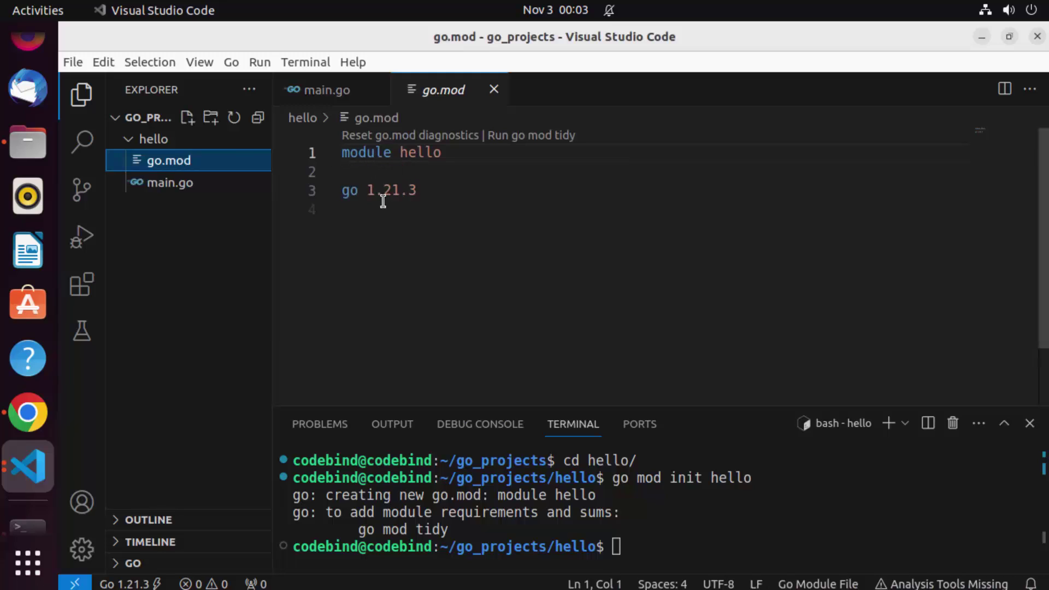
{"action": "triple_click", "coordinate": [410, 152]}
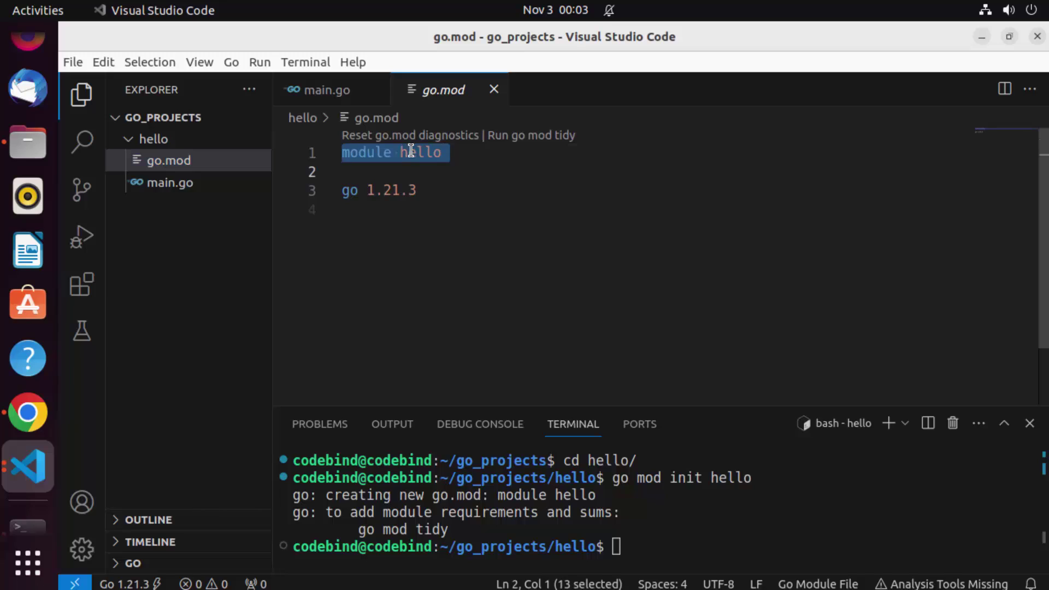
{"action": "left_click", "coordinate": [428, 196]}
{"action": "left_click_drag", "start_coordinate": [420, 191], "coordinate": [338, 190]}
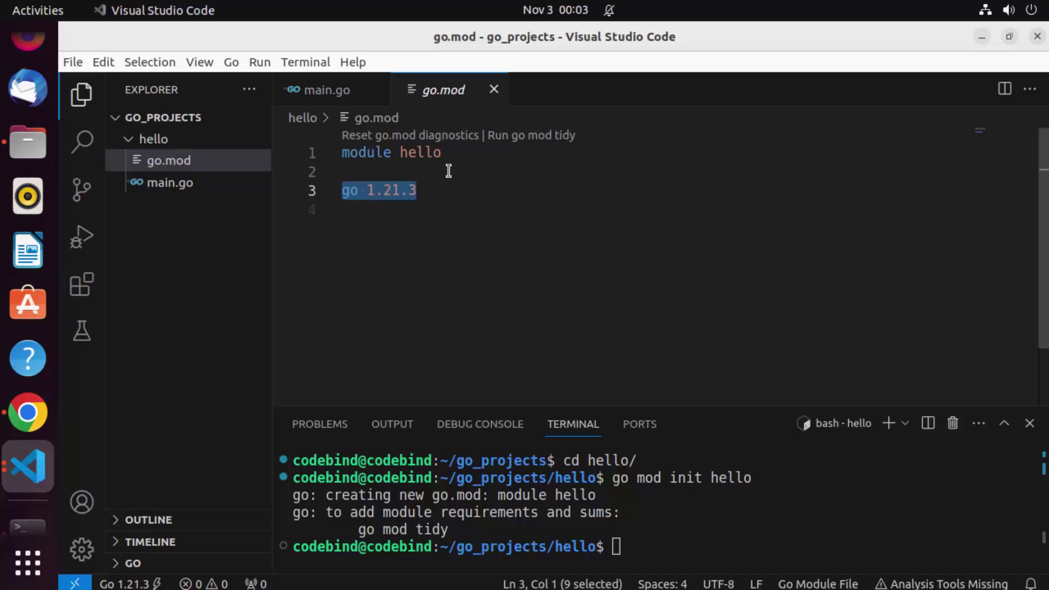
{"action": "left_click", "coordinate": [495, 90]}
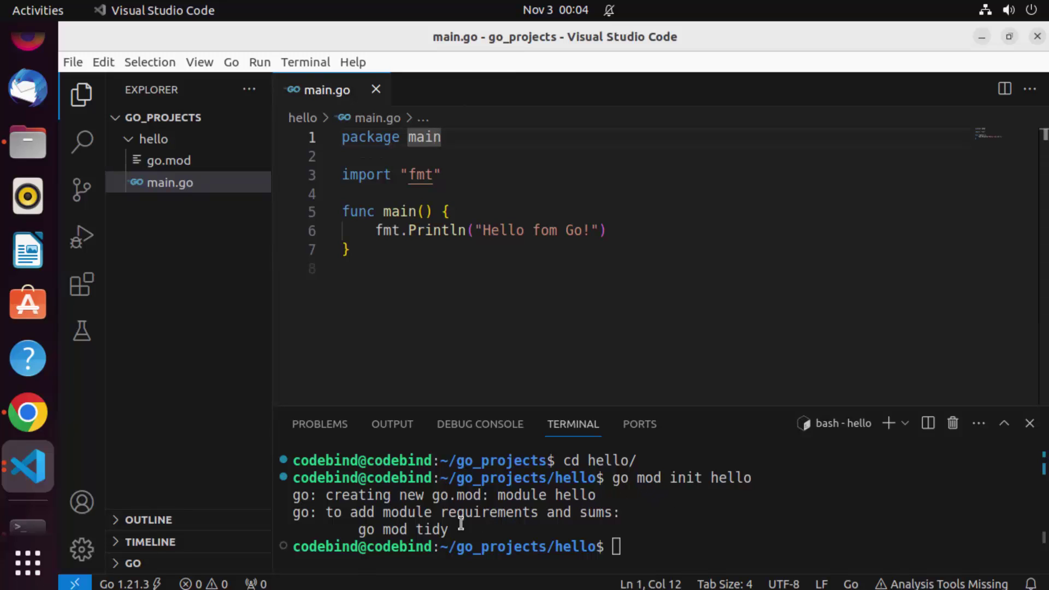
Run go mod tidy in the hello folder, then clear the terminal with clear
{"action": "left_click", "coordinate": [334, 517]}
{"action": "left_click_drag", "start_coordinate": [357, 530], "coordinate": [459, 530]}
{"action": "left_click", "coordinate": [670, 527]}
{"action": "type", "text": "go"}
{"action": "type", "text": " mod t"}
{"action": "type", "text": "idy"}
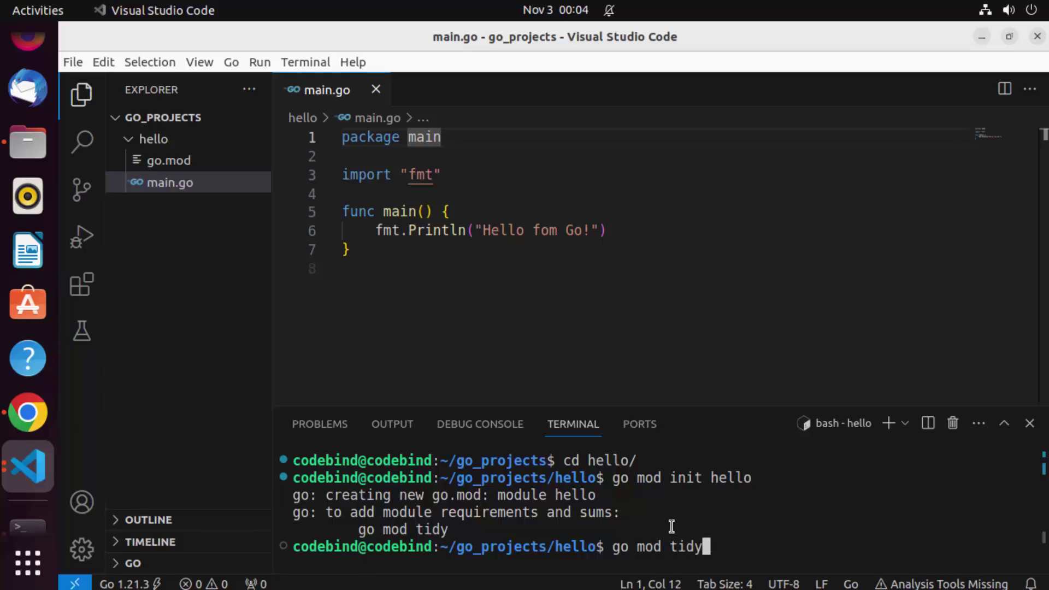
{"action": "key", "text": "Return"}
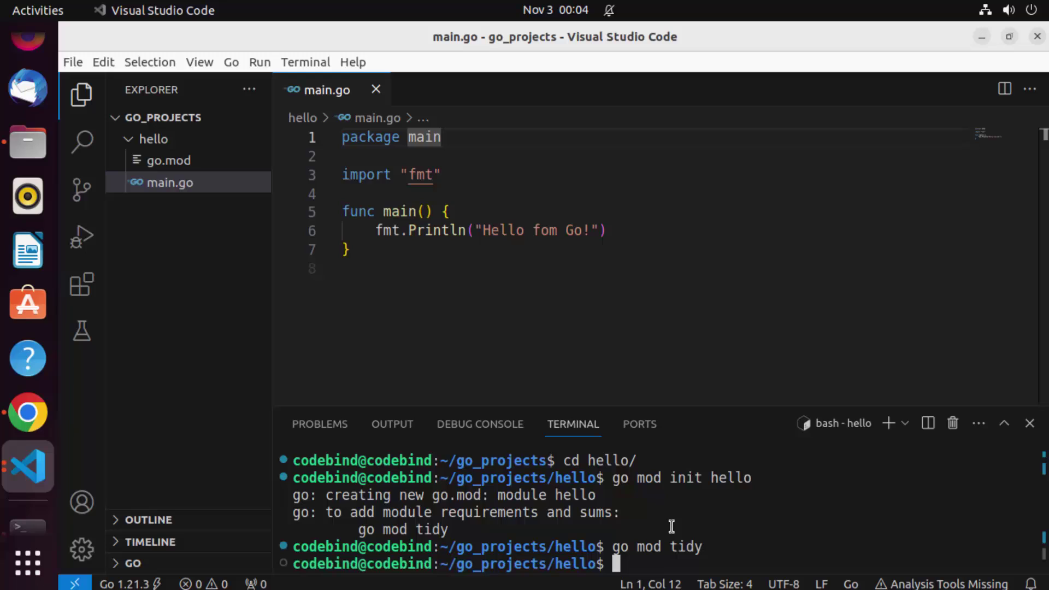
{"action": "type", "text": "cl"}
{"action": "type", "text": "ear"}
{"action": "key", "text": "Return"}
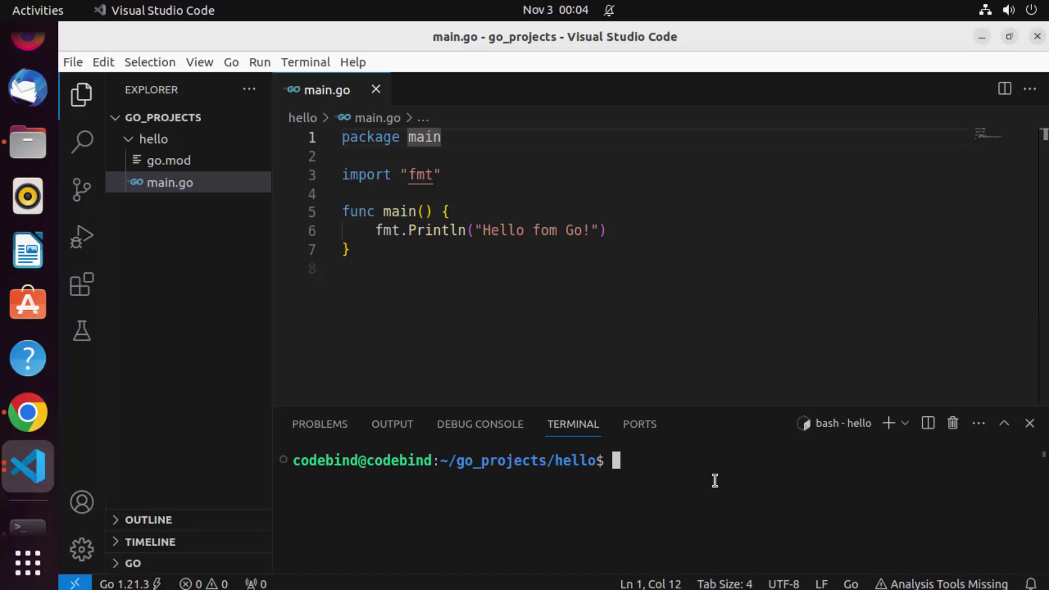
{"action": "type", "text": "go"}
{"action": "type", "text": " run "}
{"action": "type", "text": "main.go"}
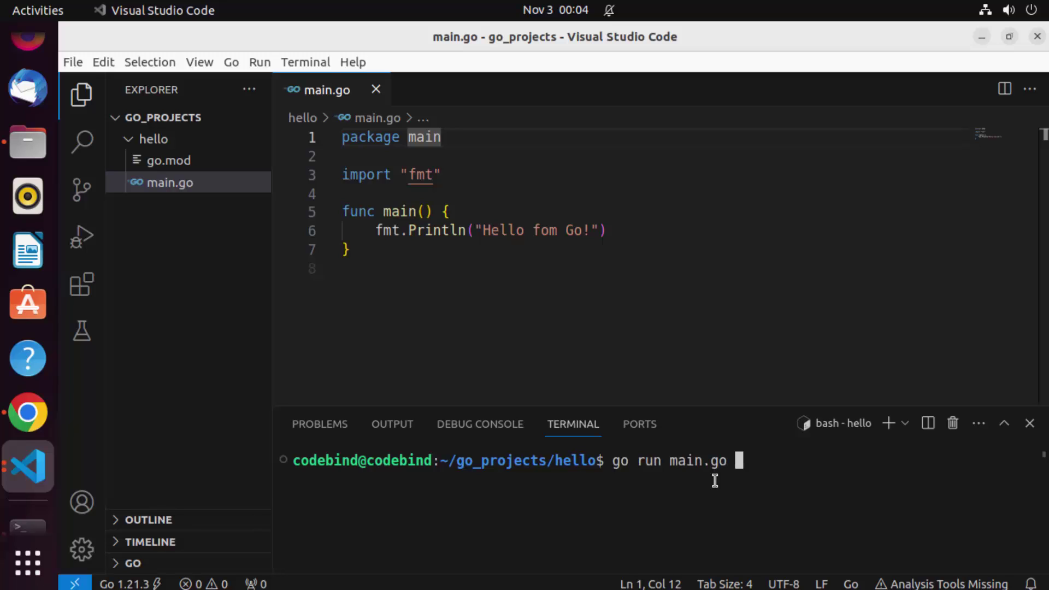
Run go run main.go and highlight the printed Hello fom Go! and its source string
{"action": "key", "text": "Return"}
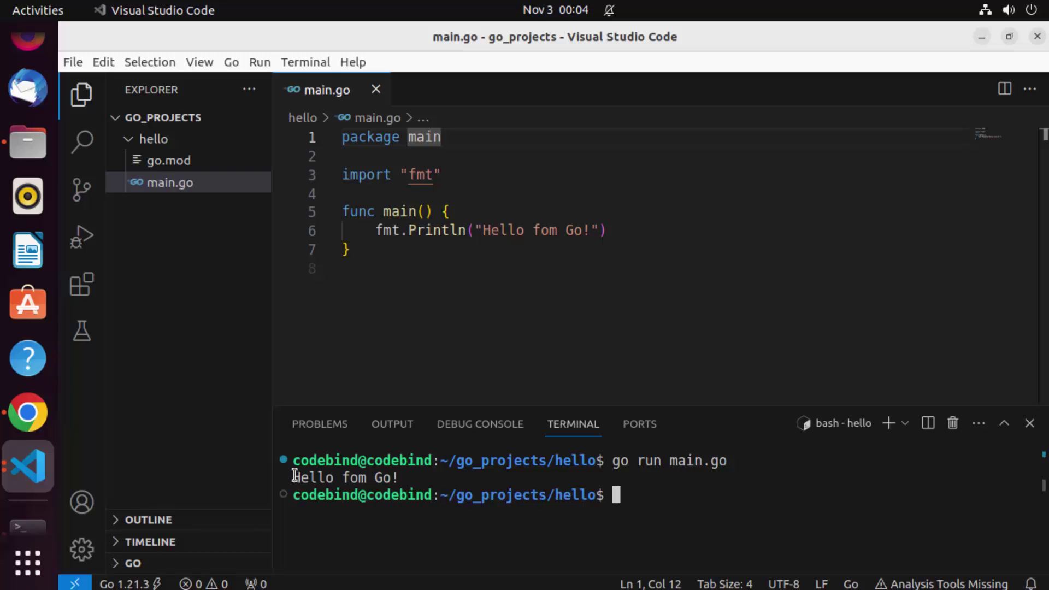
{"action": "left_click_drag", "start_coordinate": [294, 478], "coordinate": [408, 477]}
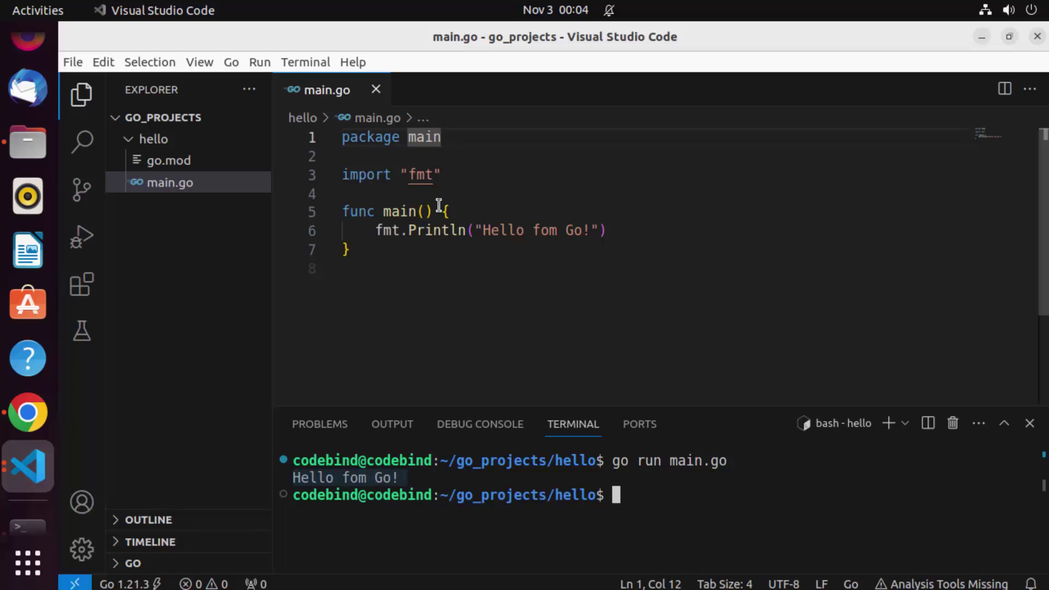
{"action": "left_click_drag", "start_coordinate": [482, 230], "coordinate": [599, 237]}
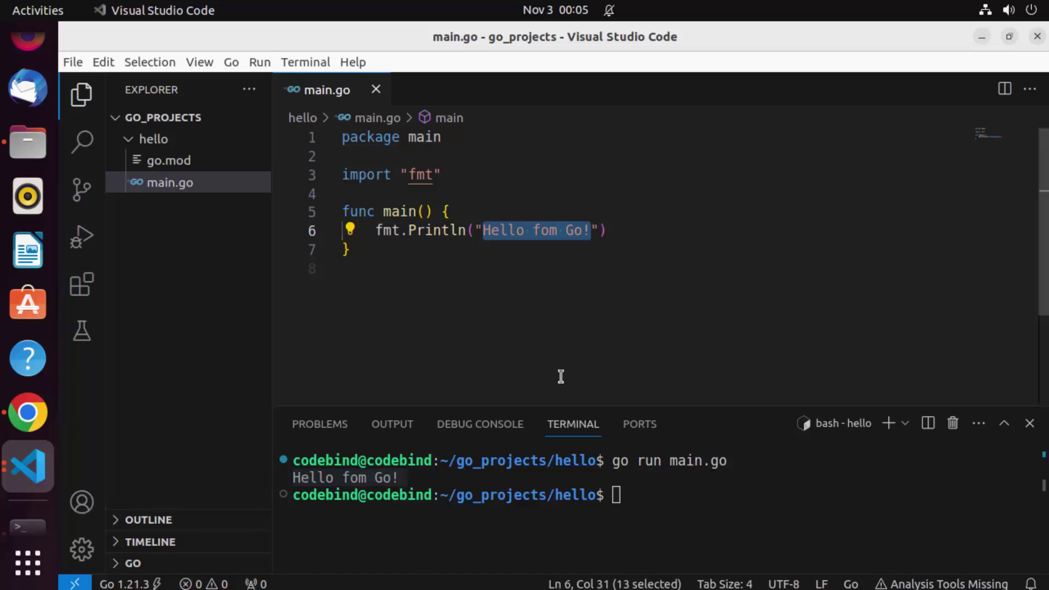
{"action": "left_click", "coordinate": [682, 505]}
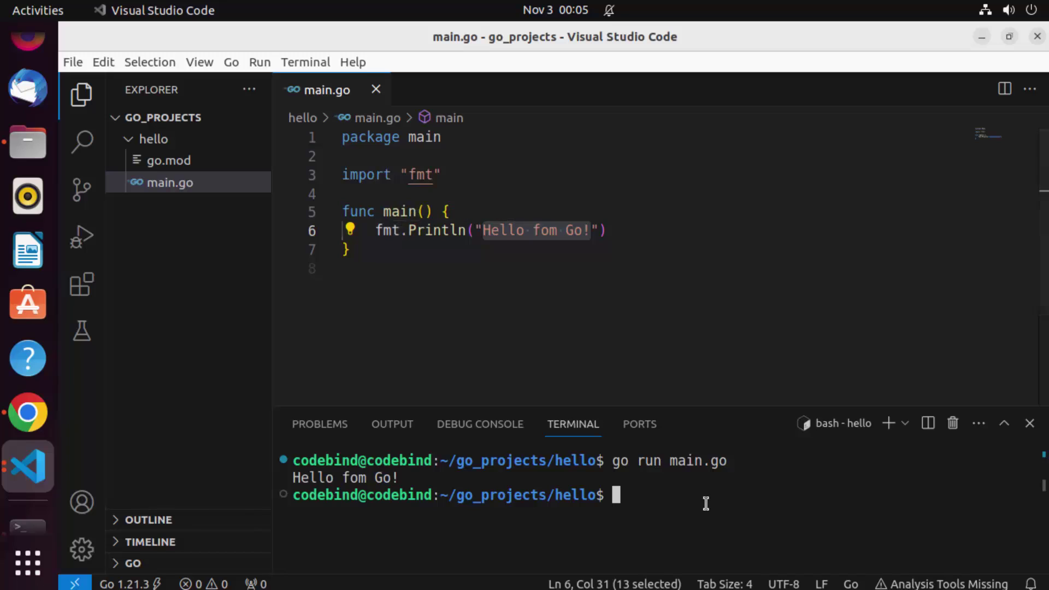
{"action": "type", "text": "got"}
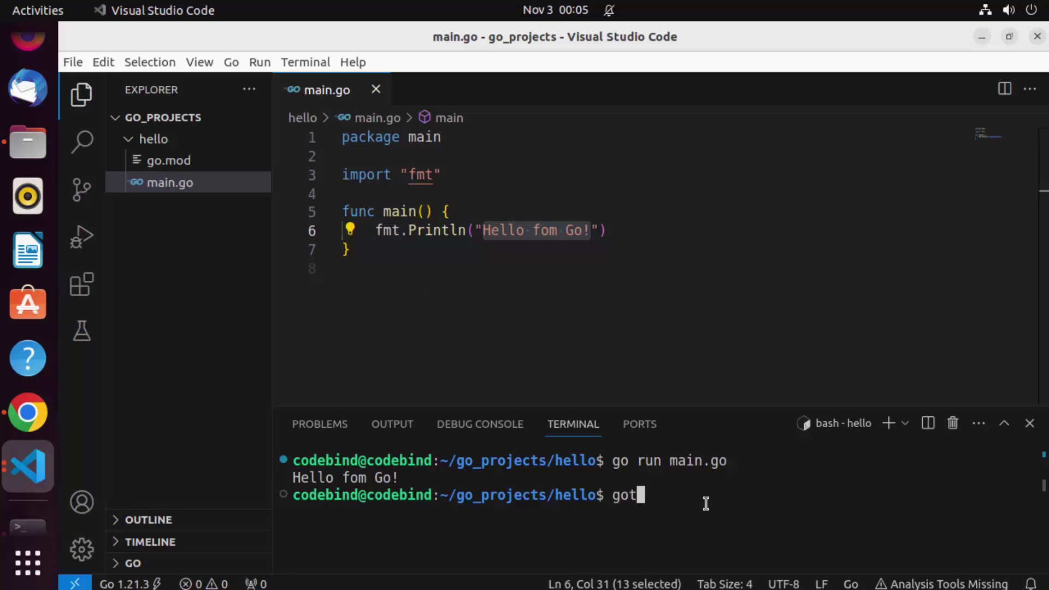
Correct a typo and run go run . from the hello folder, printing Hello fom Go! again
{"action": "key", "text": "BackSpace"}
{"action": "type", "text": "run "}
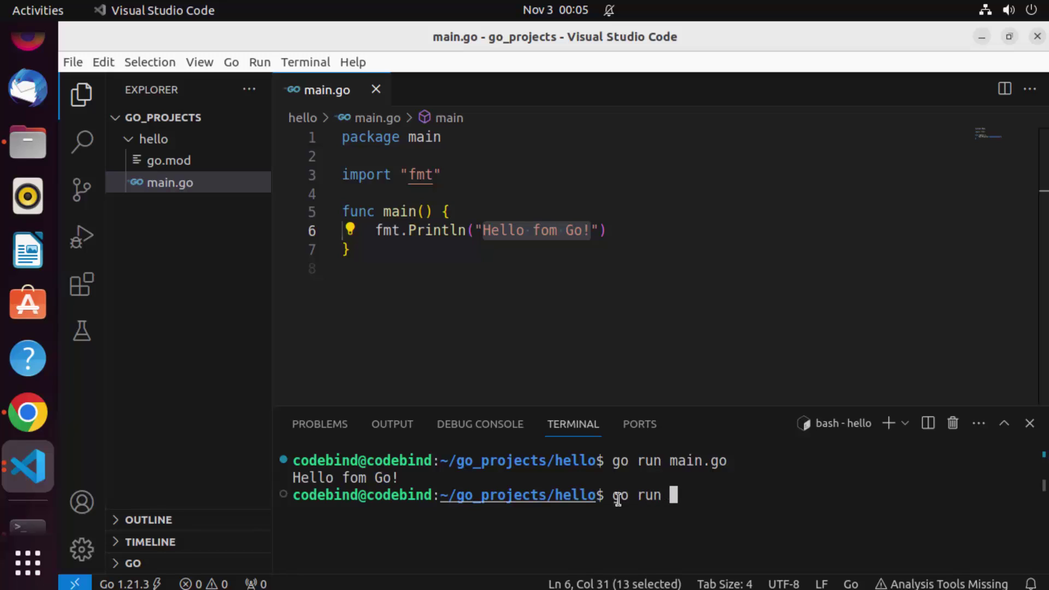
{"action": "type", "text": "."}
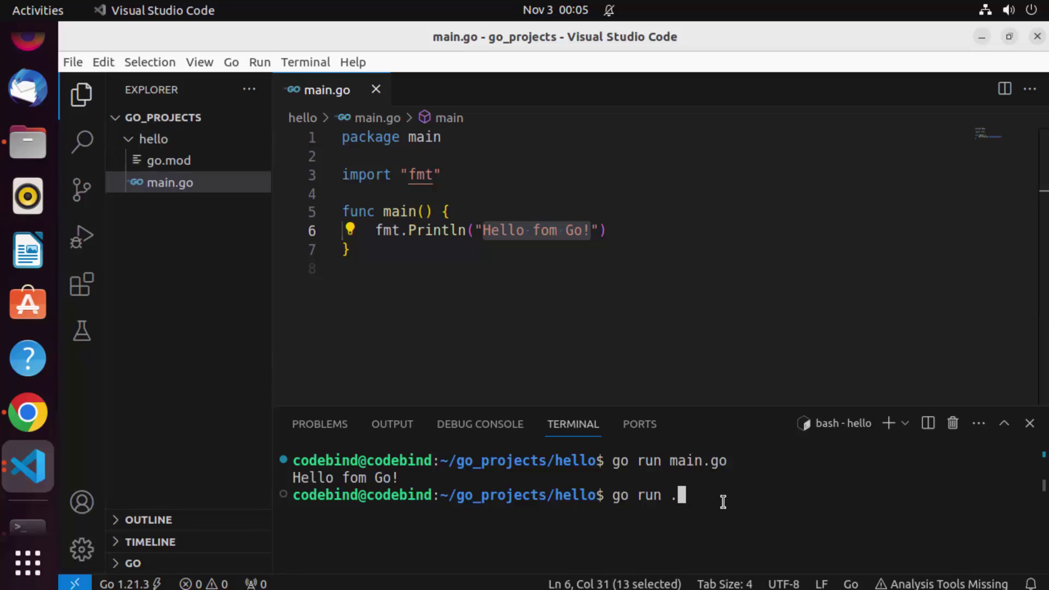
{"action": "key", "text": "Return"}
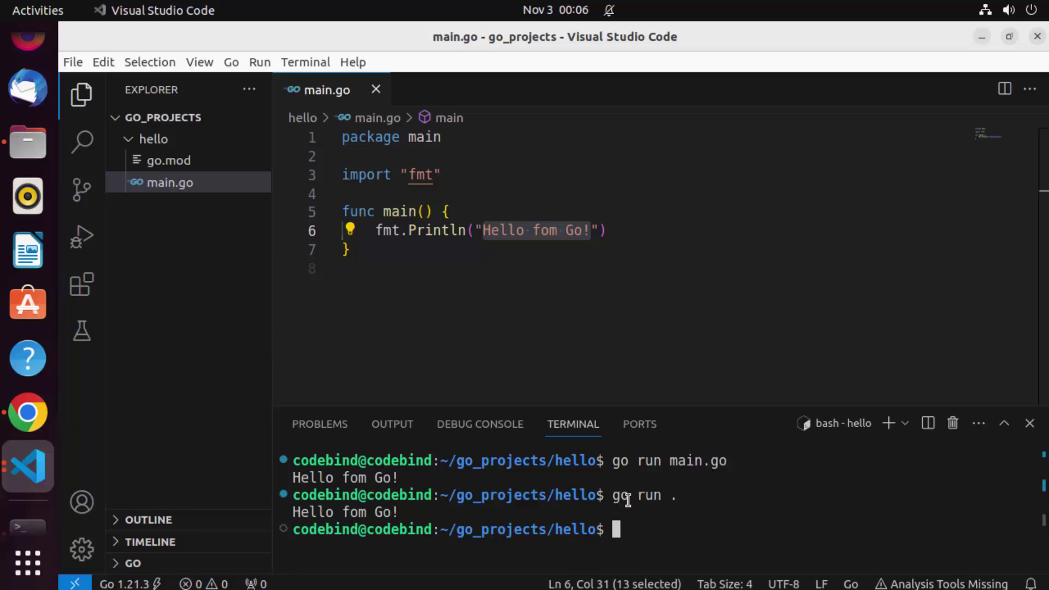
{"action": "left_click_drag", "start_coordinate": [611, 495], "coordinate": [674, 497]}
{"action": "left_click", "coordinate": [674, 497]}
{"action": "mouse_move", "coordinate": [189, 206]}
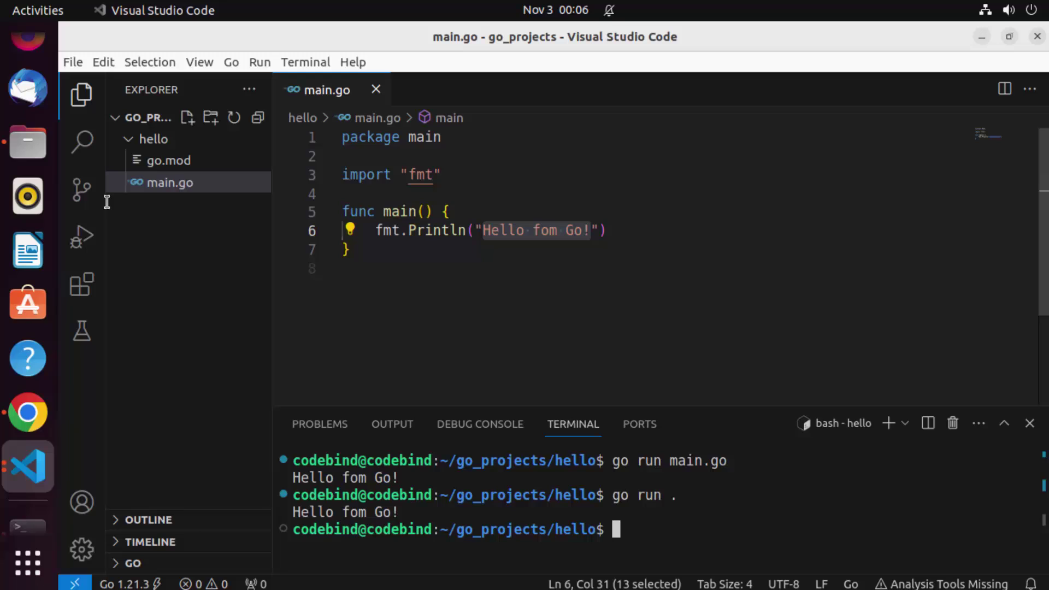
{"action": "left_click", "coordinate": [167, 221]}
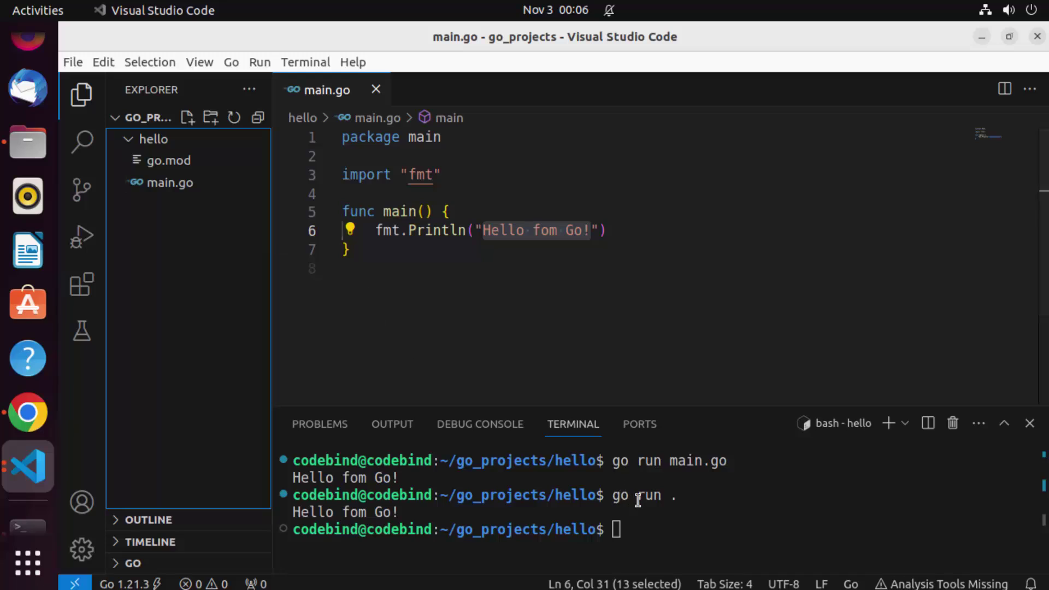
{"action": "left_click", "coordinate": [697, 539]}
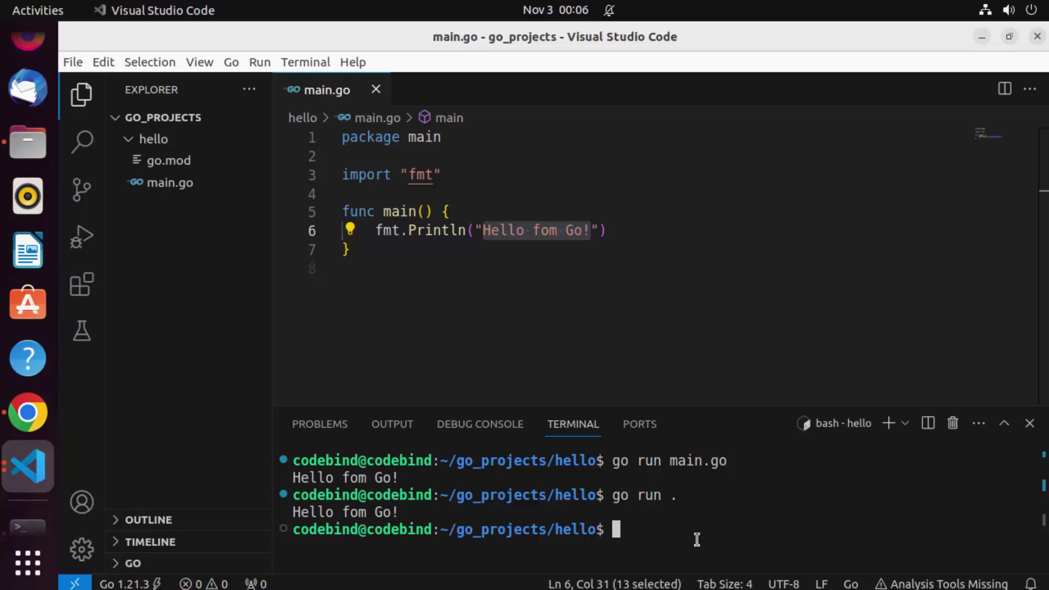
{"action": "type", "text": "go"}
{"action": "type", "text": " bu"}
{"action": "type", "text": "ild "}
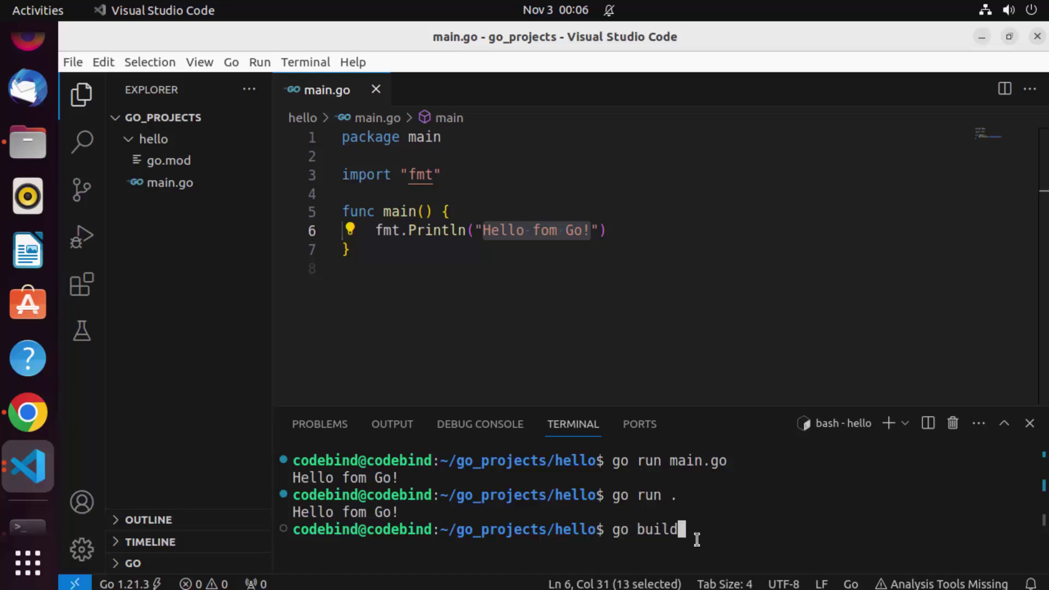
{"action": "type", "text": "."}
Run go build . to produce the hello executable next to go.mod and main.go
{"action": "key", "text": "Return"}
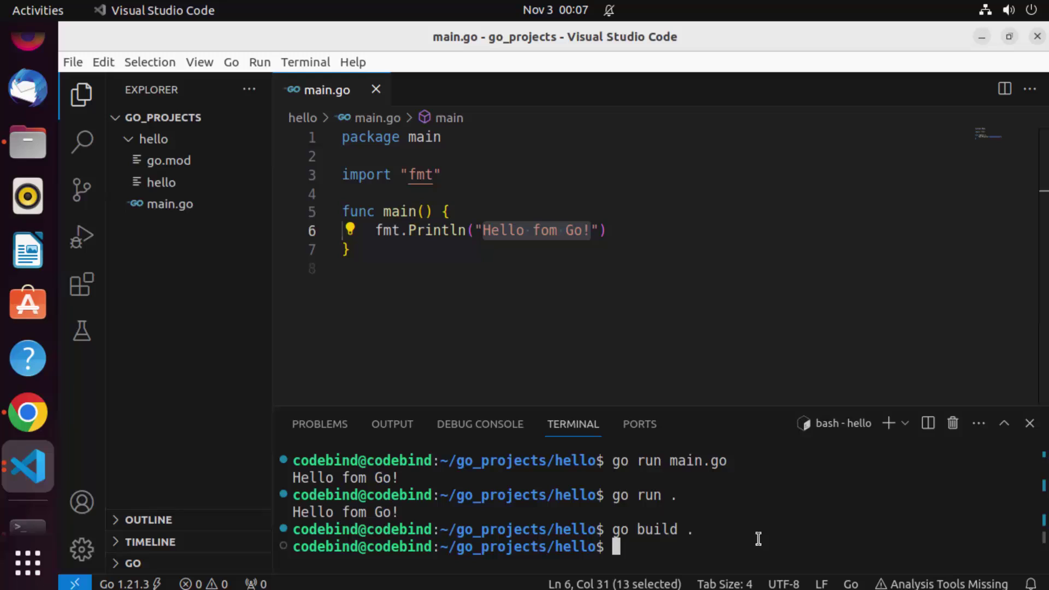
{"action": "type", "text": "."}
{"action": "type", "text": "/hello"}
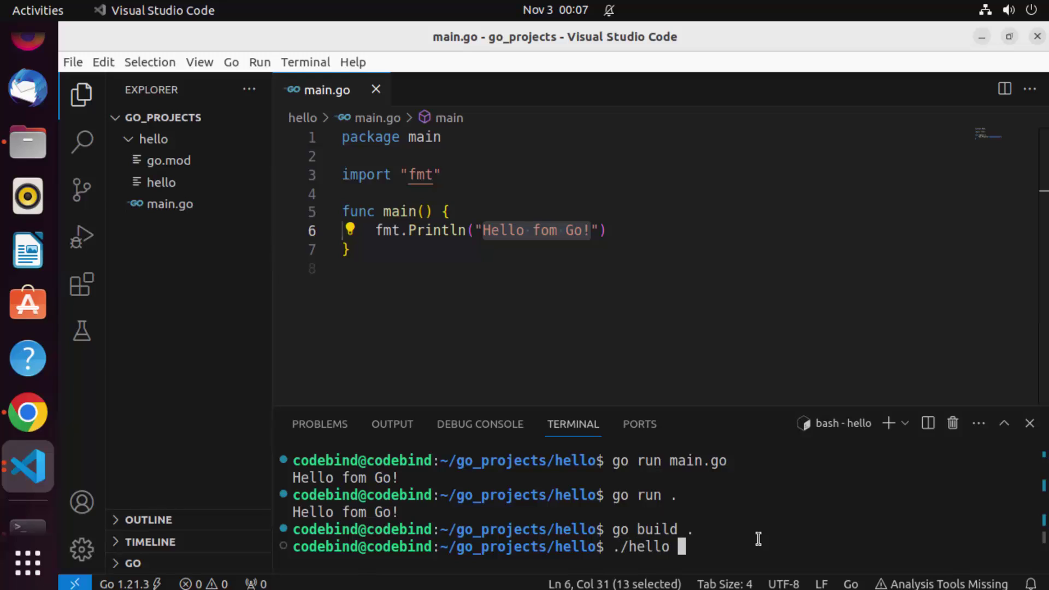
Launch ./hello and highlight its Hello fom Go! output
{"action": "key", "text": "Return"}
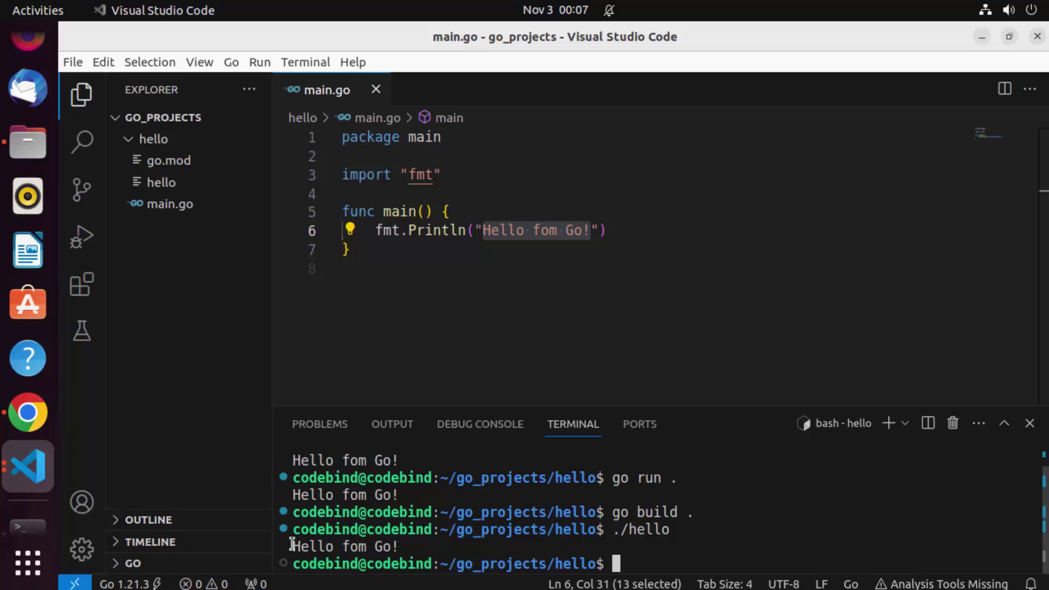
{"action": "left_click_drag", "start_coordinate": [293, 546], "coordinate": [410, 546]}
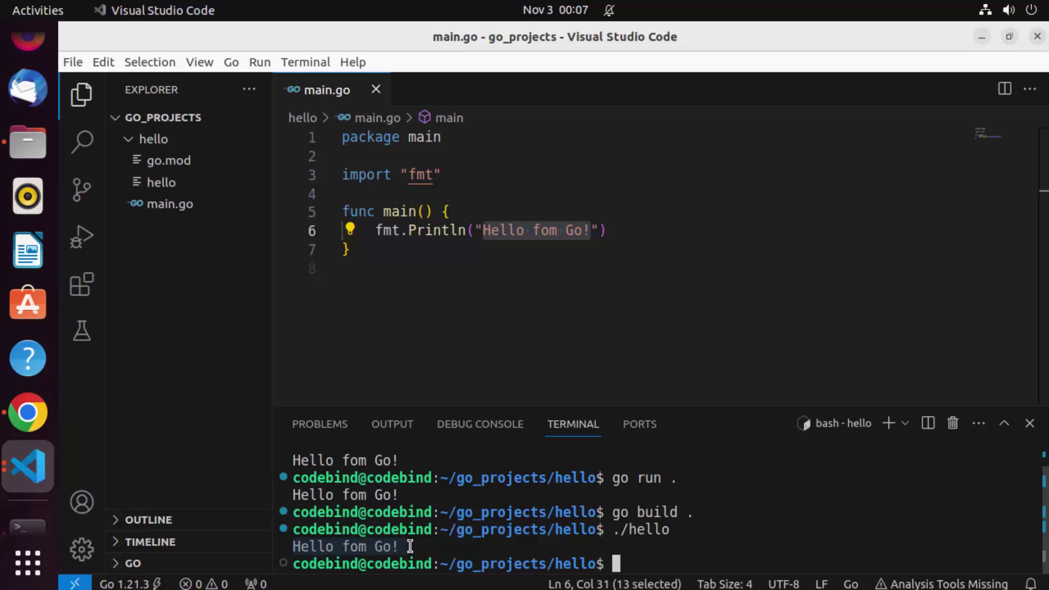